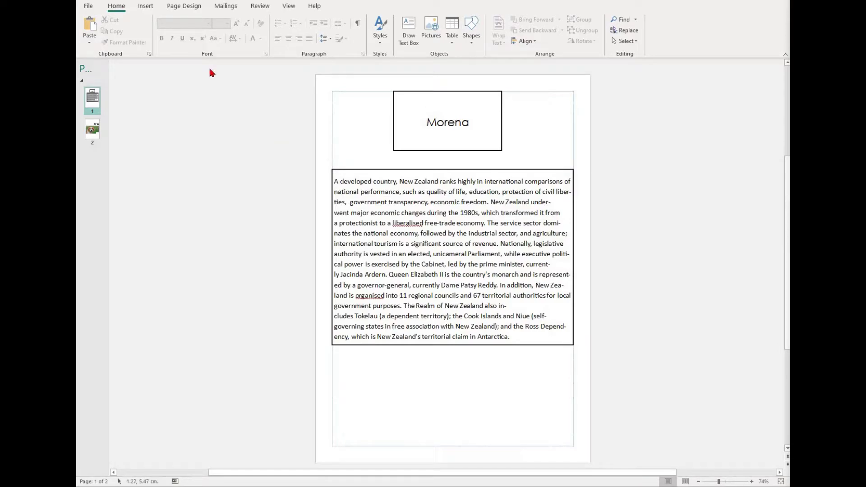
# - Switch to the Page Design ribbon to reach the page settings
pyautogui.click(176, 7)
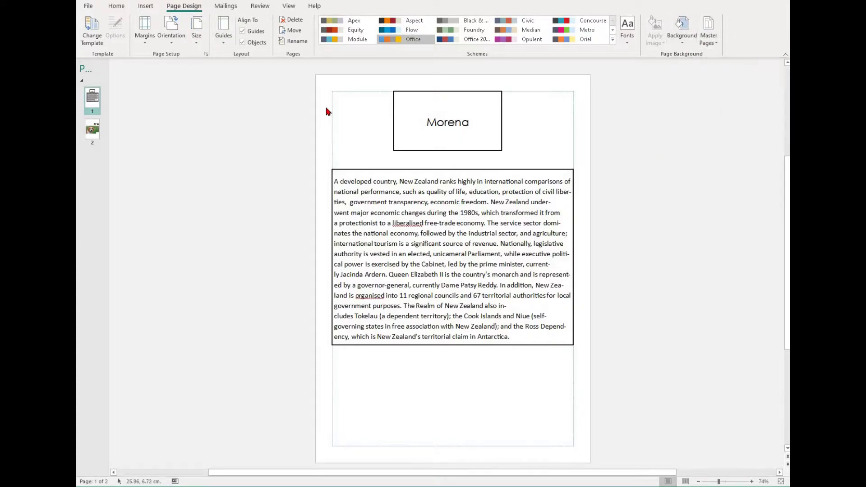
# - Apply Narrow 0.635 cm margins, then set a custom left margin of 3.385 cm
pyautogui.click(148, 46)
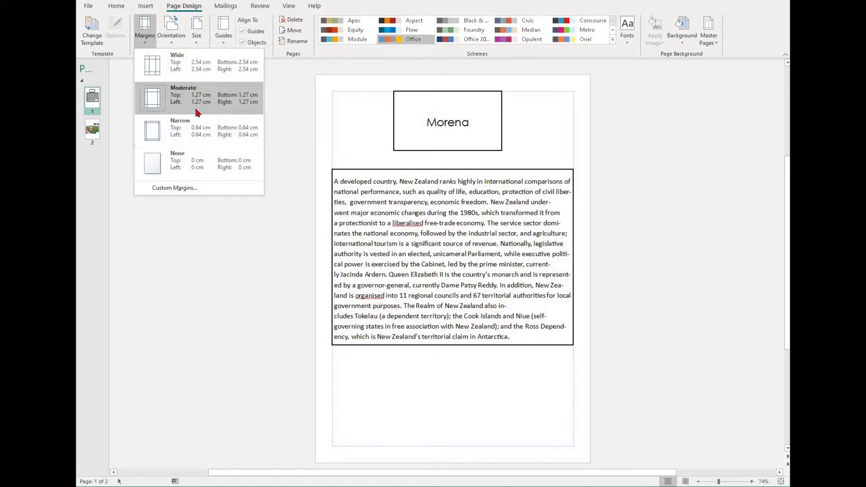
pyautogui.click(190, 135)
pyautogui.click(145, 31)
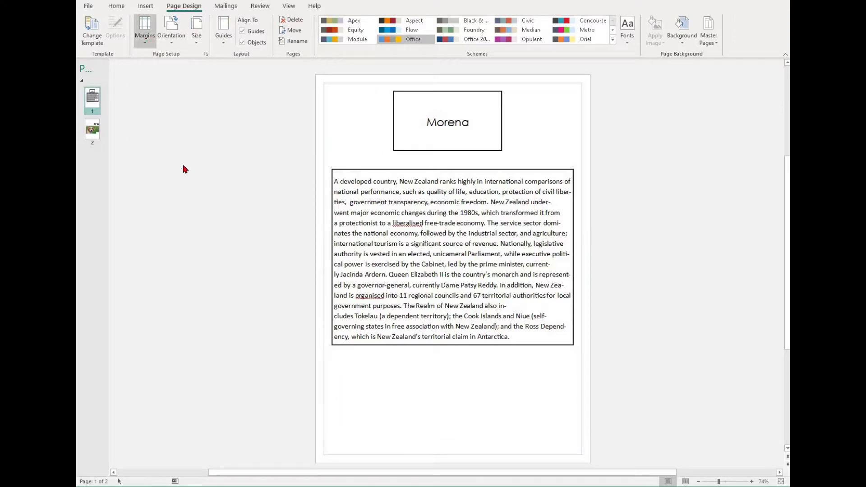
pyautogui.click(192, 189)
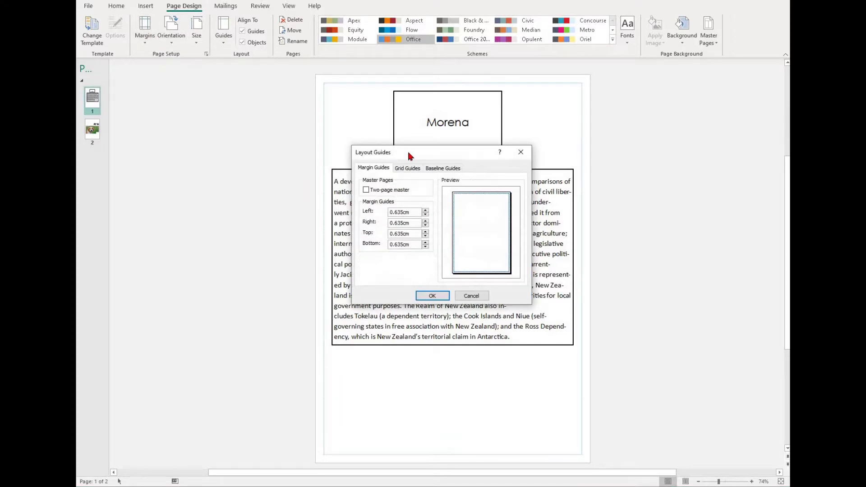
pyautogui.moveTo(384, 152); pyautogui.dragTo(216, 153)
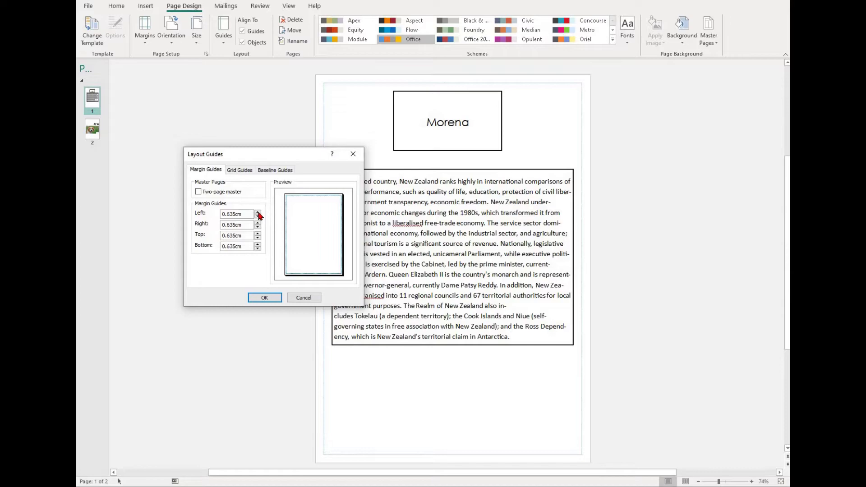
pyautogui.click(258, 212)
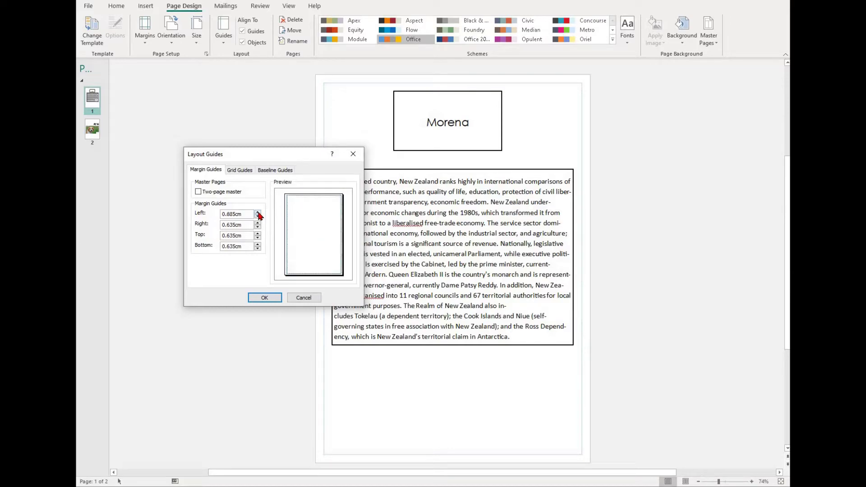
pyautogui.click(265, 298)
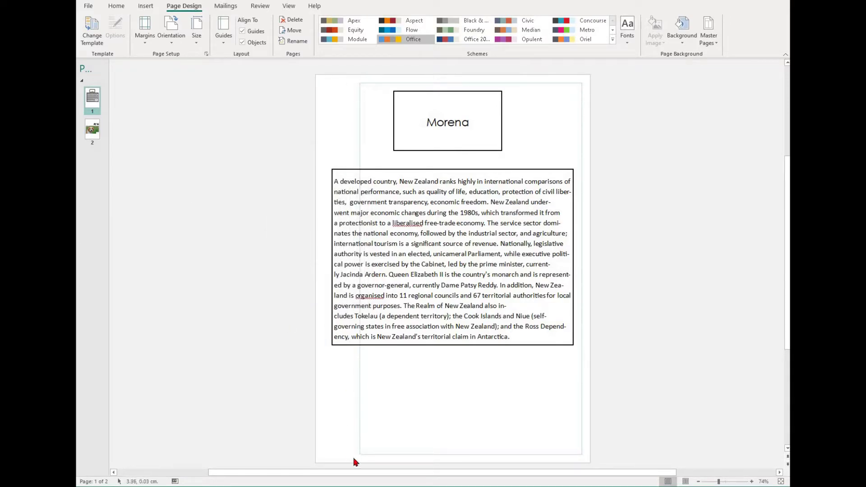
pyautogui.click(178, 45)
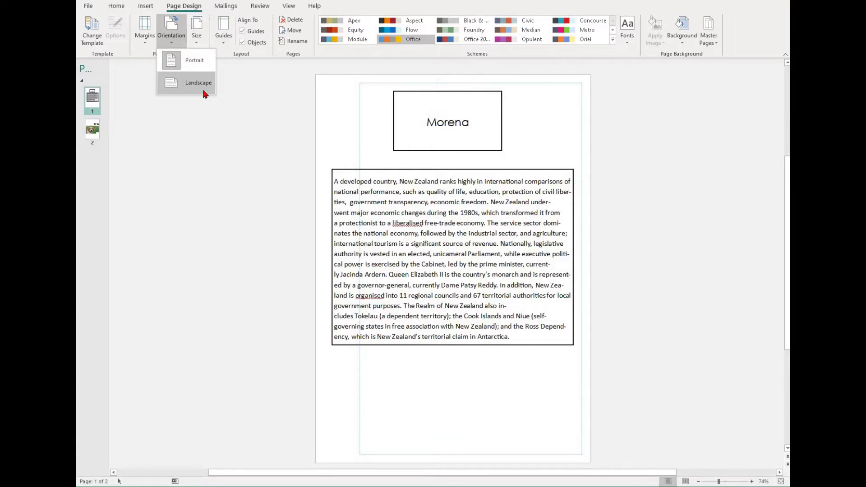
pyautogui.click(199, 83)
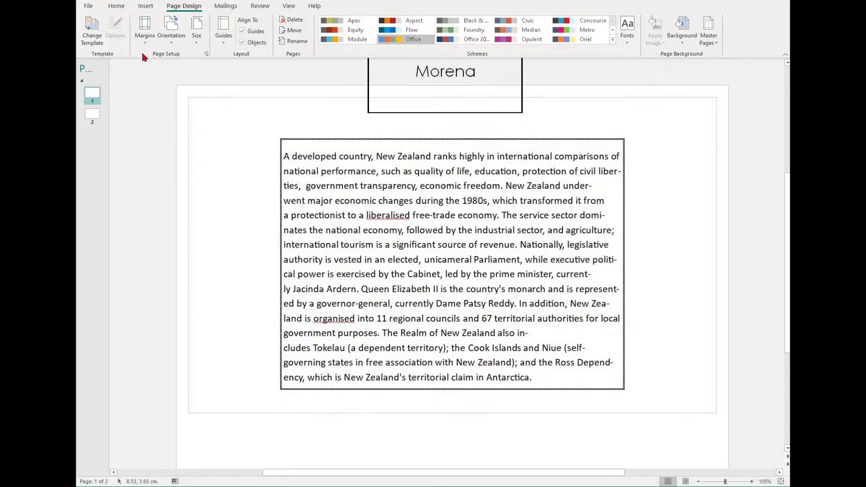
pyautogui.click(170, 36)
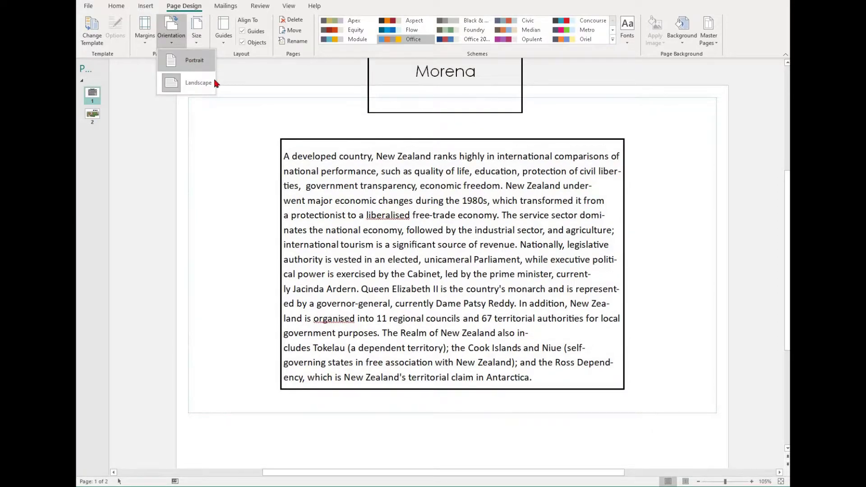
pyautogui.click(207, 65)
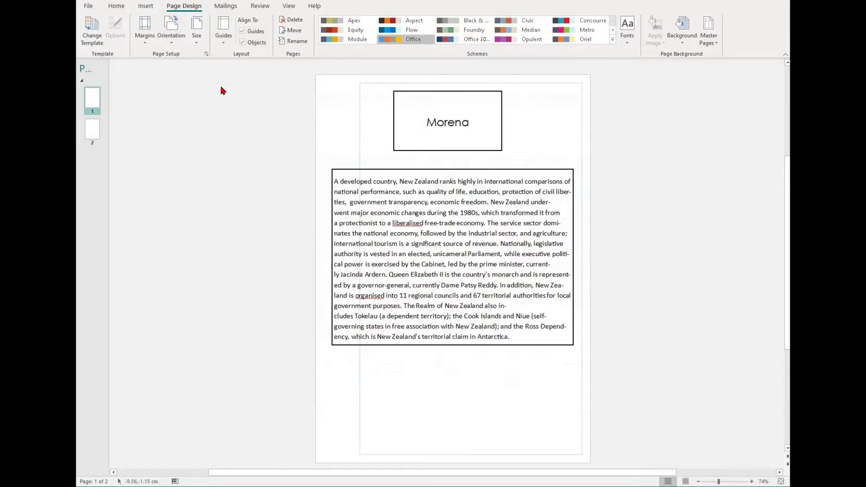
# - Try A3 portrait and a smaller size, return the page to A4 portrait, and reopen the Size list
pyautogui.click(196, 33)
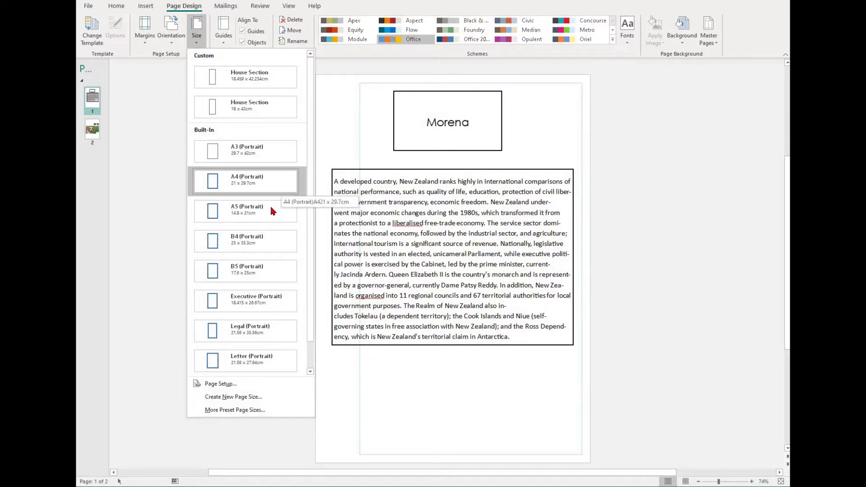
pyautogui.scroll(-1, 270, 210)
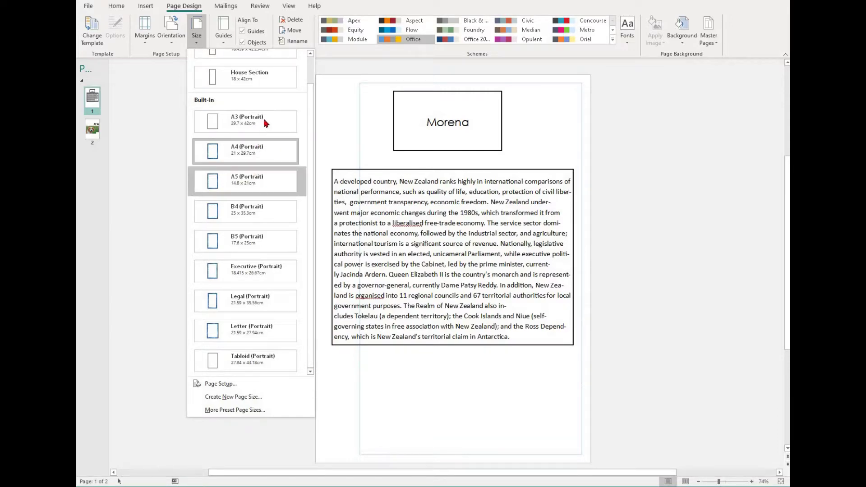
pyautogui.click(283, 122)
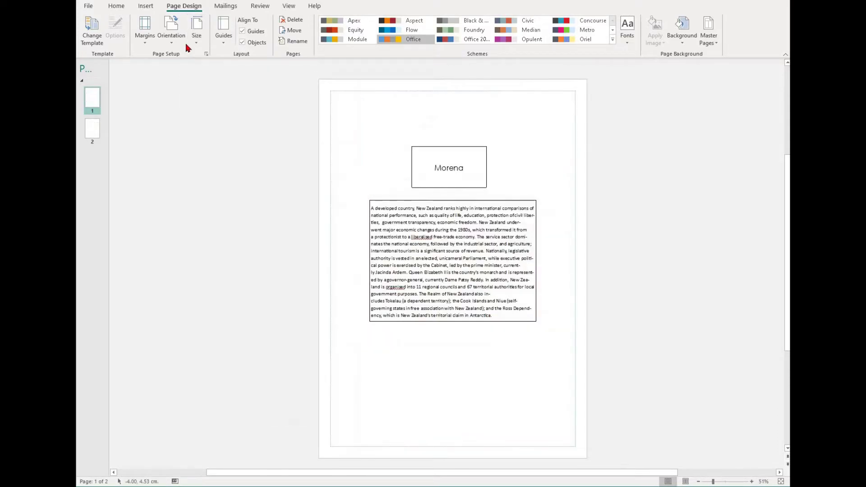
pyautogui.click(201, 47)
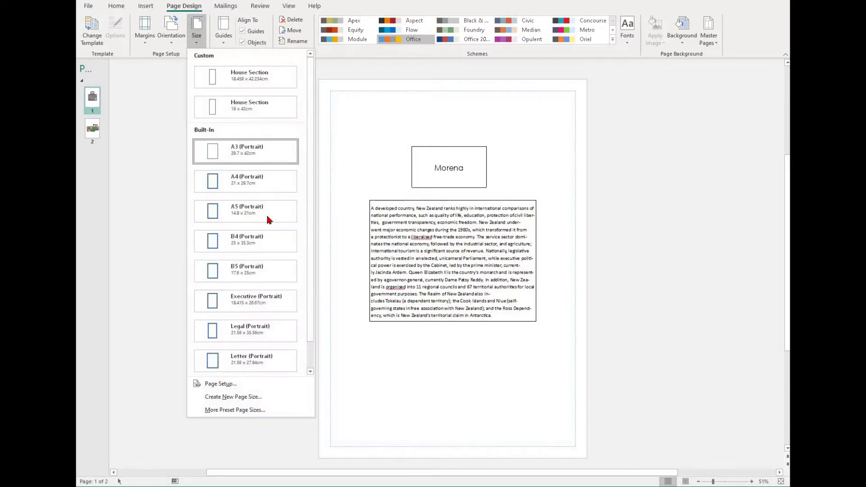
pyautogui.click(266, 213)
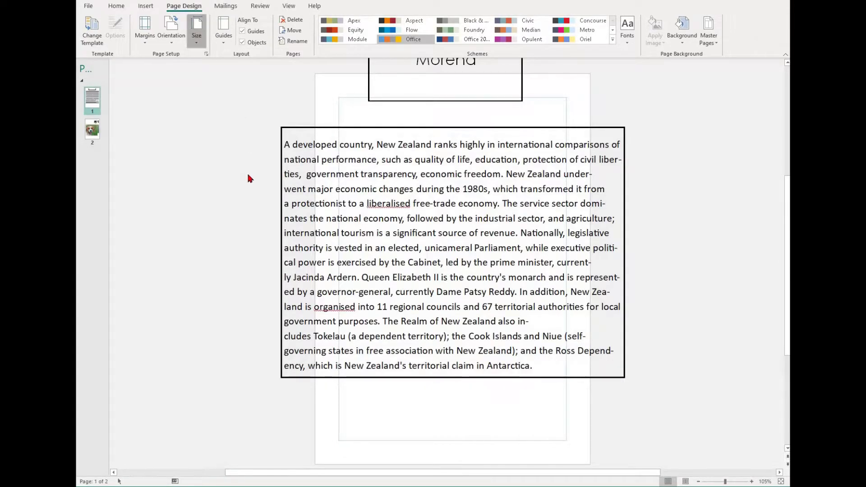
pyautogui.click(197, 32)
pyautogui.click(248, 178)
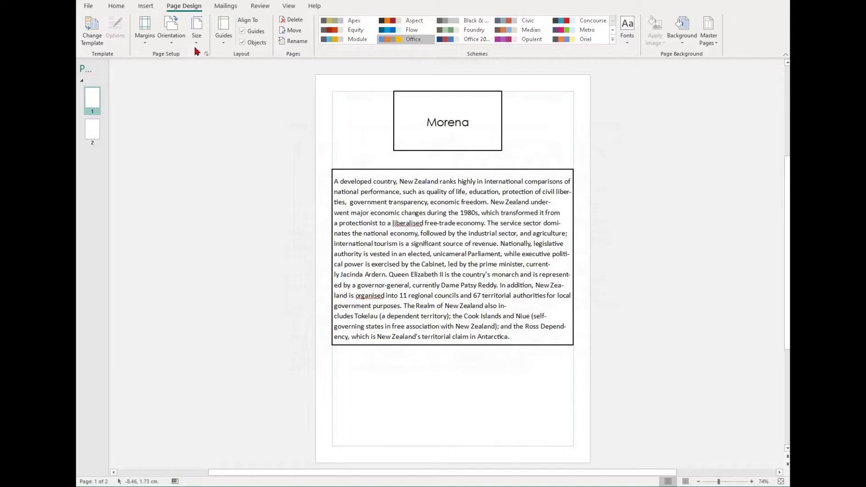
pyautogui.click(194, 44)
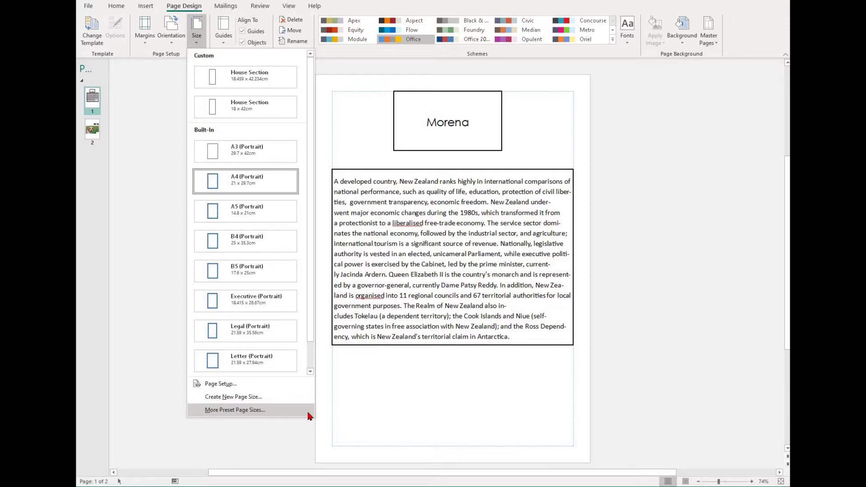
# - Apply the 1/2 A4 Booklet preset (14.8 x 21 cm) and narrow the New Zealand text box
pyautogui.click(308, 413)
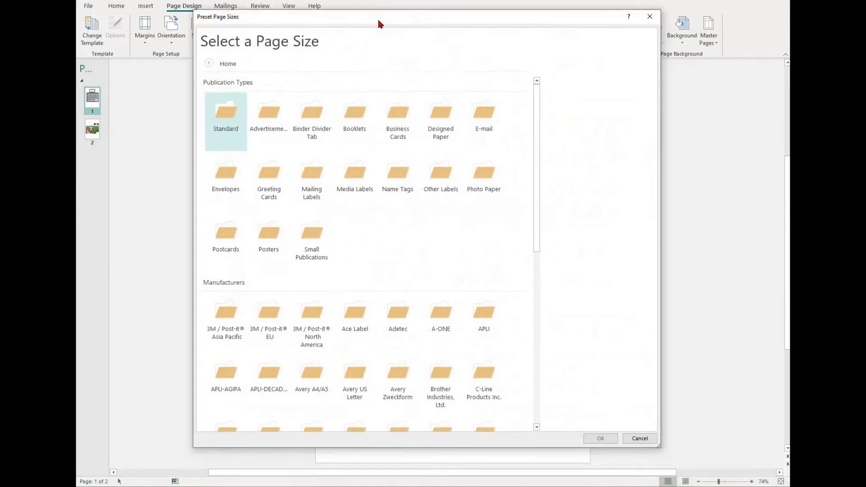
pyautogui.click(459, 180)
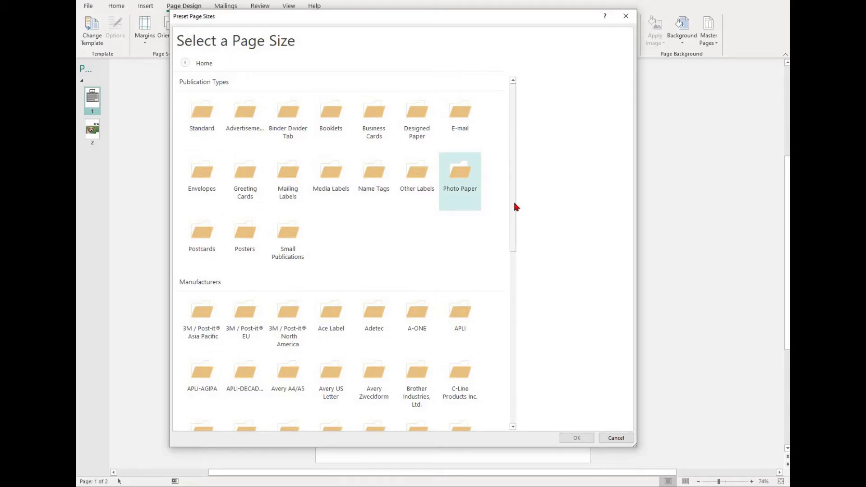
pyautogui.click(336, 134)
pyautogui.doubleClick(339, 148)
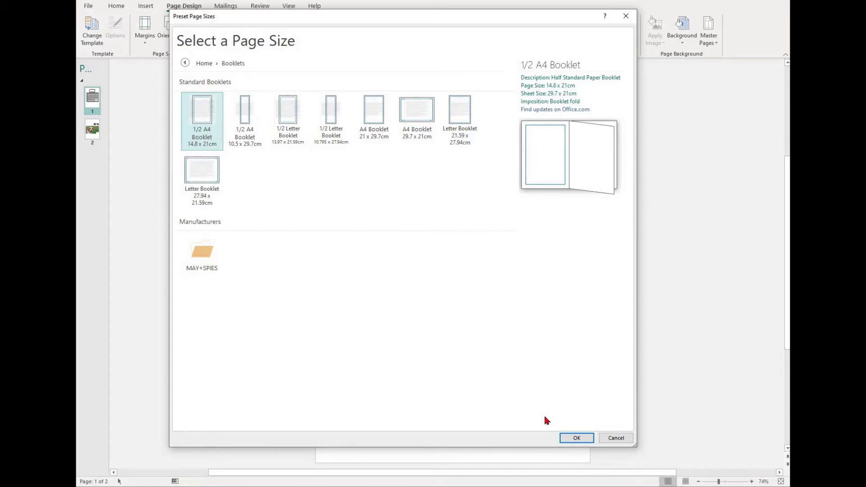
pyautogui.click(576, 438)
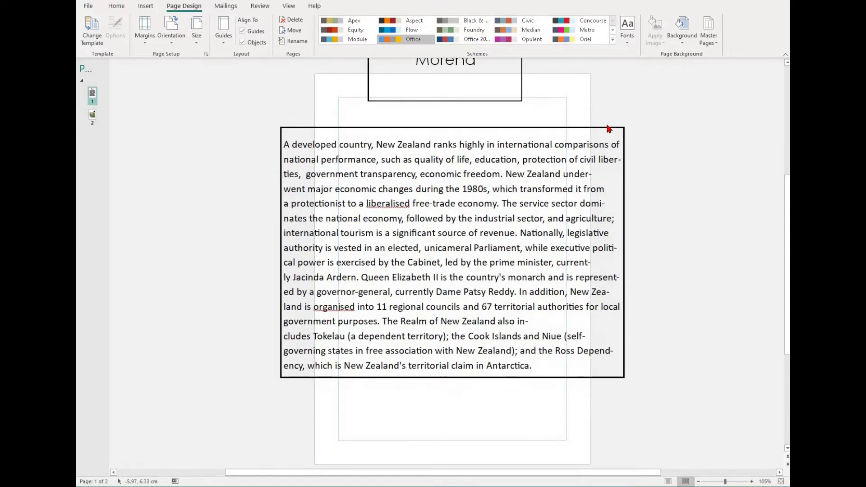
pyautogui.moveTo(621, 130); pyautogui.dragTo(519, 197)
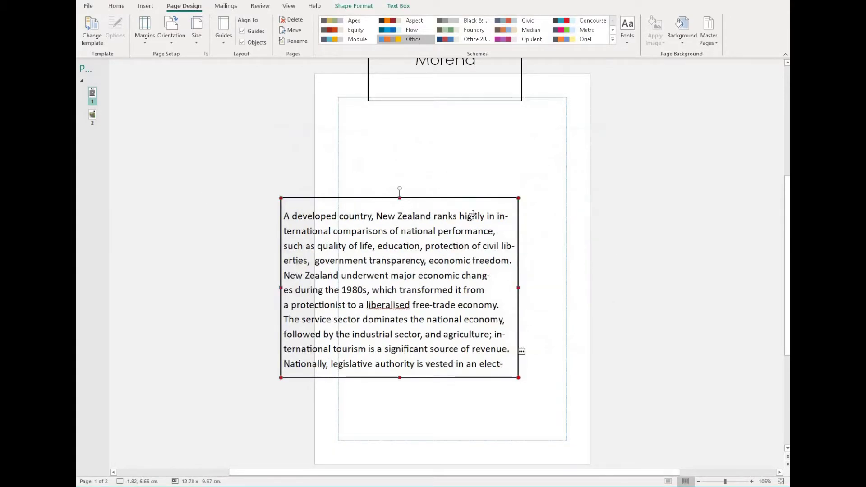
# - Choose the 1/2 A4 Top Fold greeting-card preset (21 x 14.8 cm) from More Preset Page Sizes
pyautogui.click(196, 31)
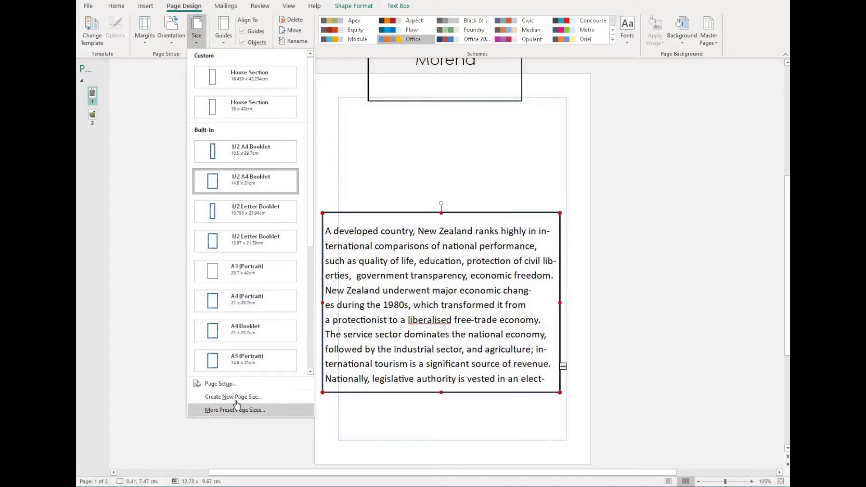
pyautogui.click(235, 409)
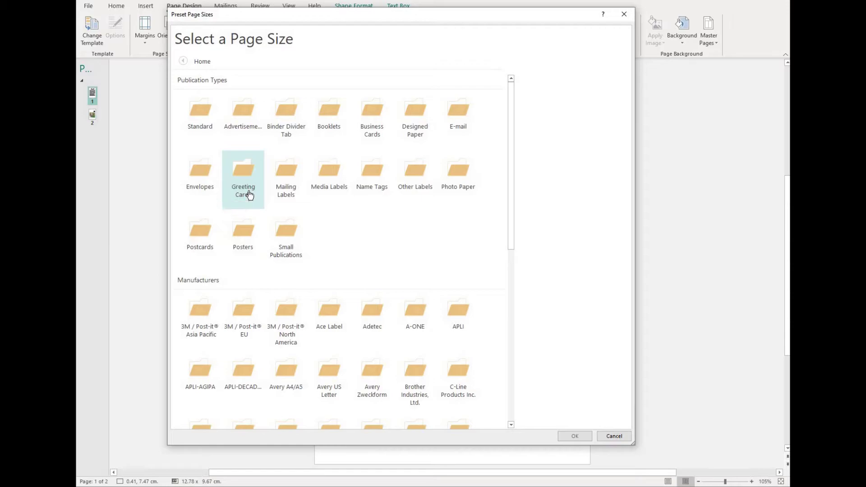
pyautogui.click(249, 195)
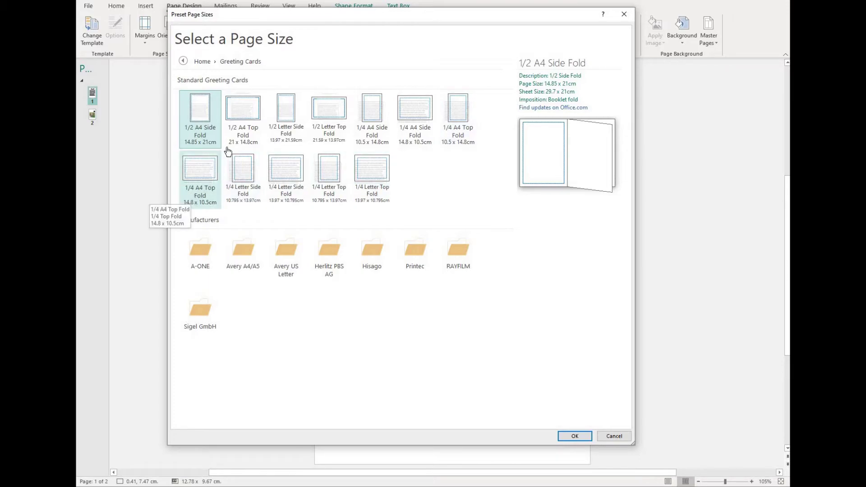
pyautogui.click(250, 116)
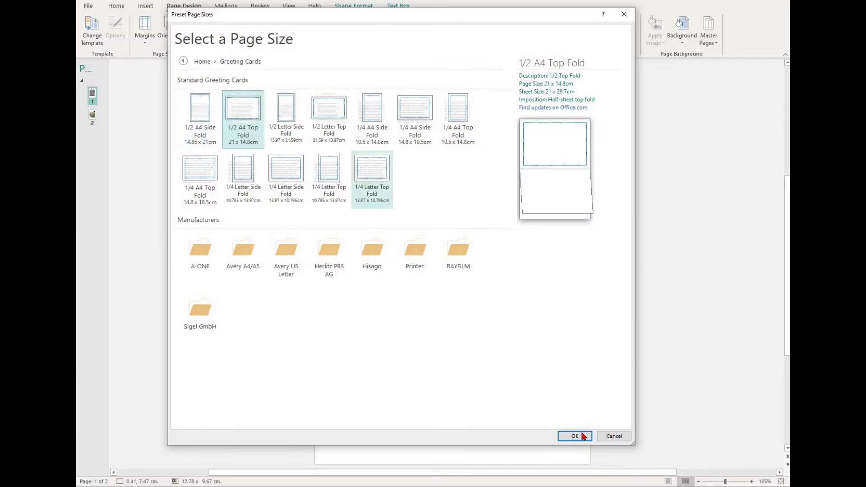
pyautogui.click(583, 436)
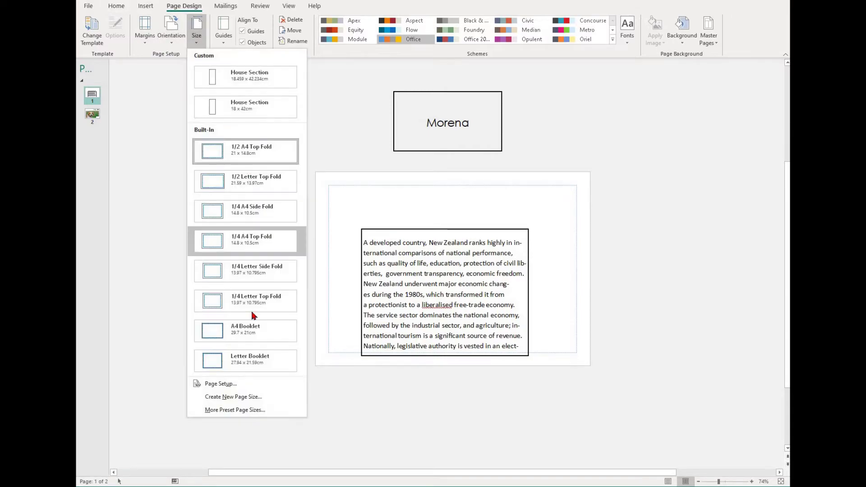
# - Move the text box off the page and apply 3 Columns with Heading guides, adjusting a horizontal guide
pyautogui.click(487, 206)
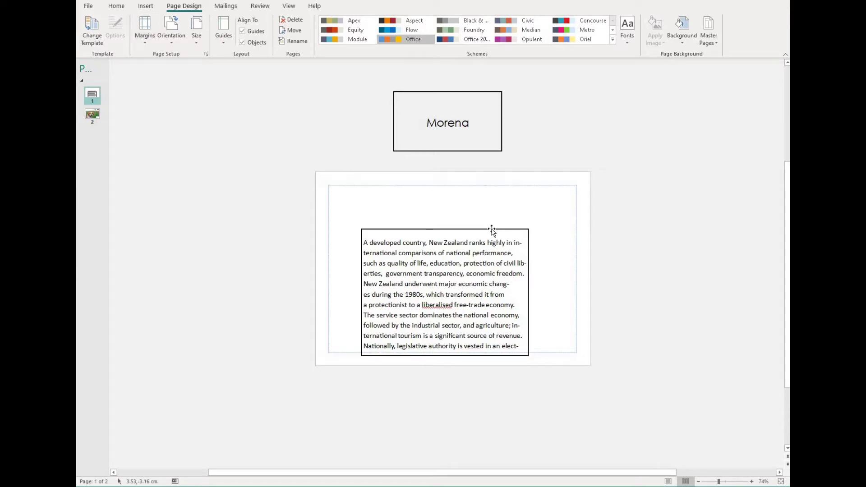
pyautogui.moveTo(492, 231); pyautogui.dragTo(388, 159)
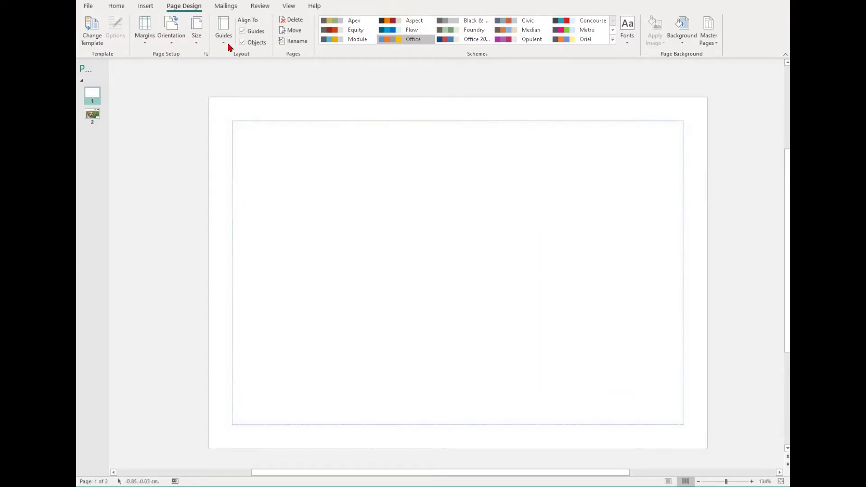
pyautogui.click(223, 32)
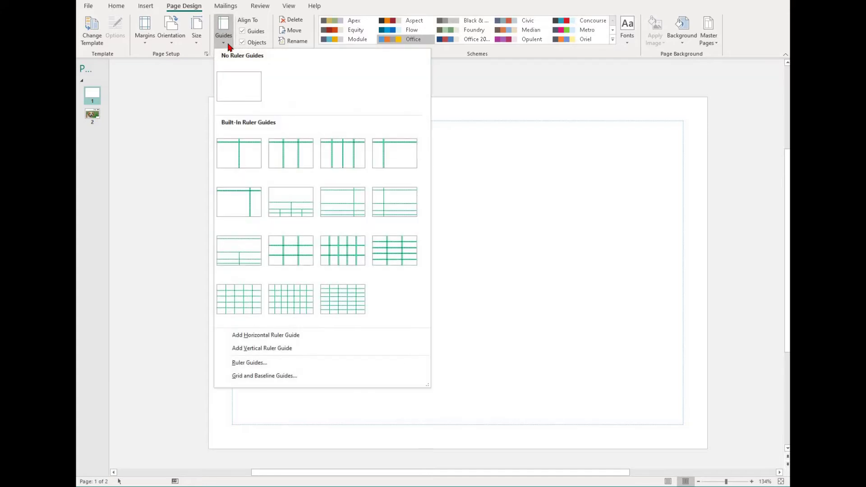
pyautogui.click(304, 162)
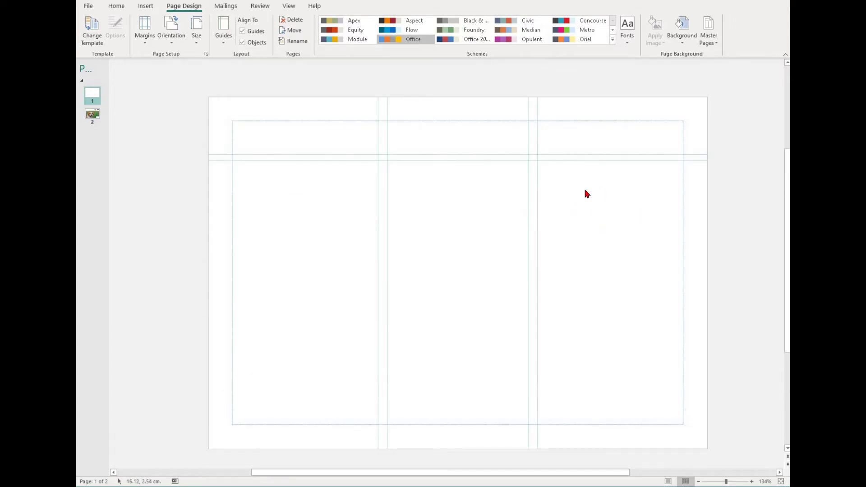
pyautogui.moveTo(594, 161); pyautogui.dragTo(581, 306)
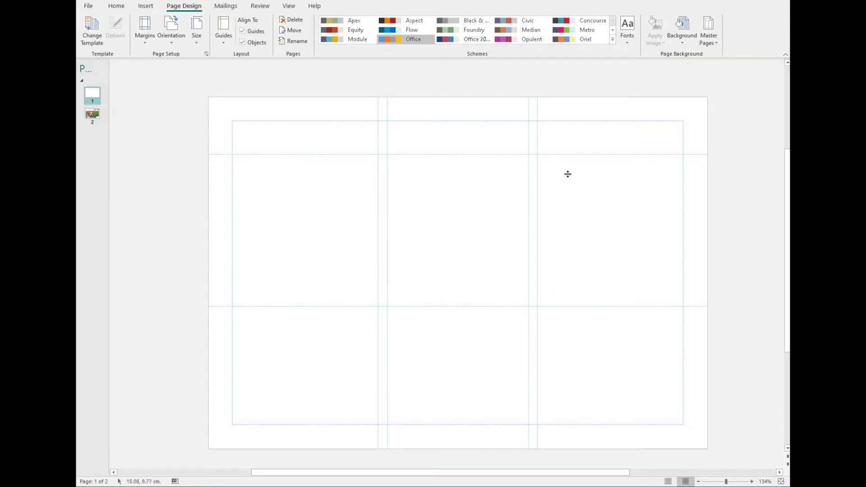
pyautogui.moveTo(570, 157); pyautogui.dragTo(571, 164)
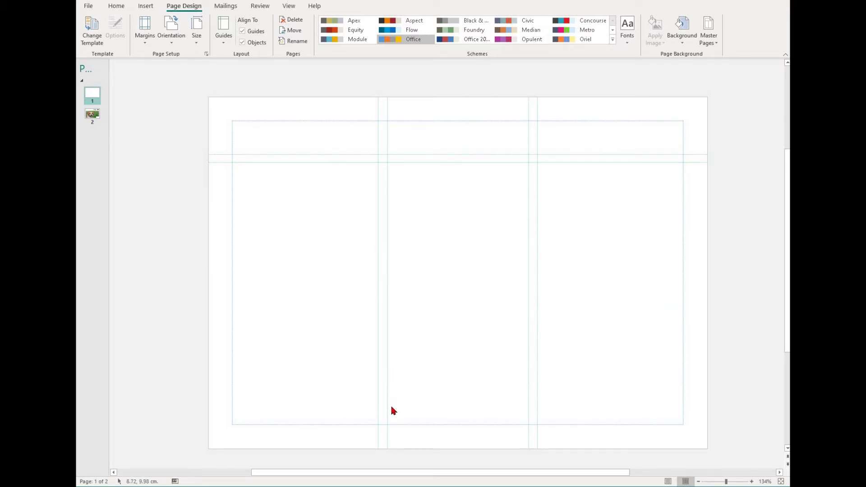
# - Reposition and add horizontal ruler guides, then open the Guides presets to pick a grid
pyautogui.click(222, 45)
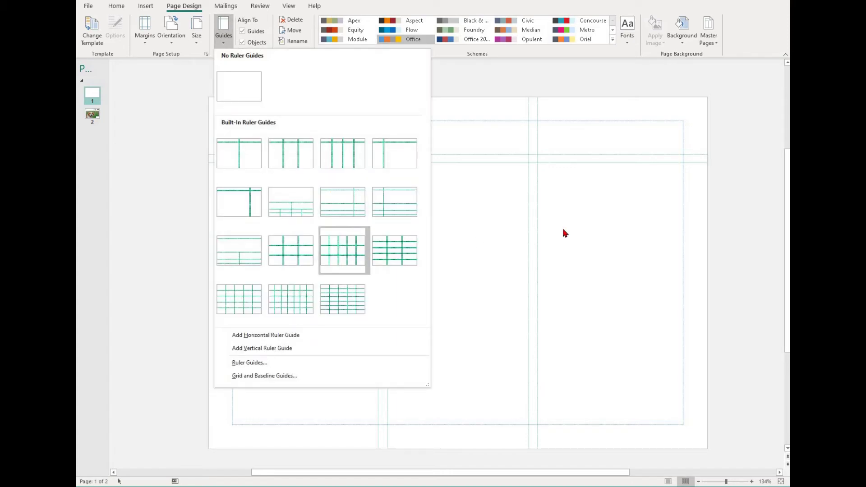
pyautogui.click(558, 160)
pyautogui.moveTo(558, 187); pyautogui.dragTo(561, 345)
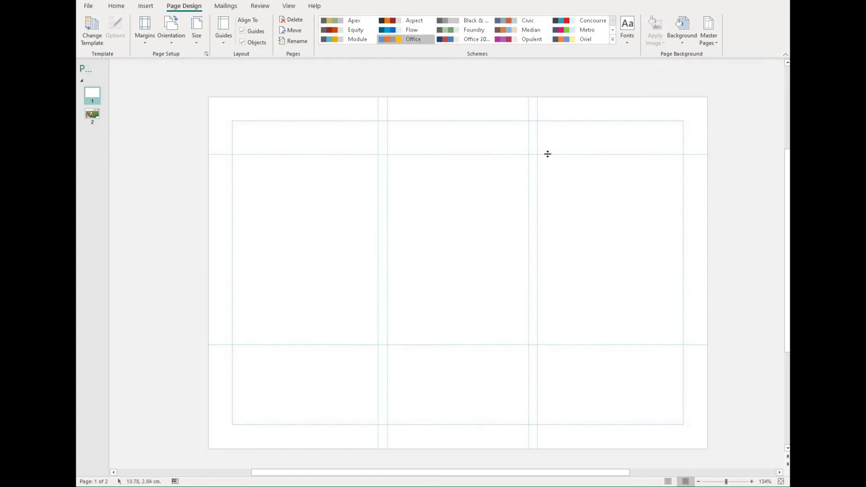
pyautogui.moveTo(548, 155); pyautogui.dragTo(561, 313)
pyautogui.moveTo(563, 228); pyautogui.dragTo(563, 229)
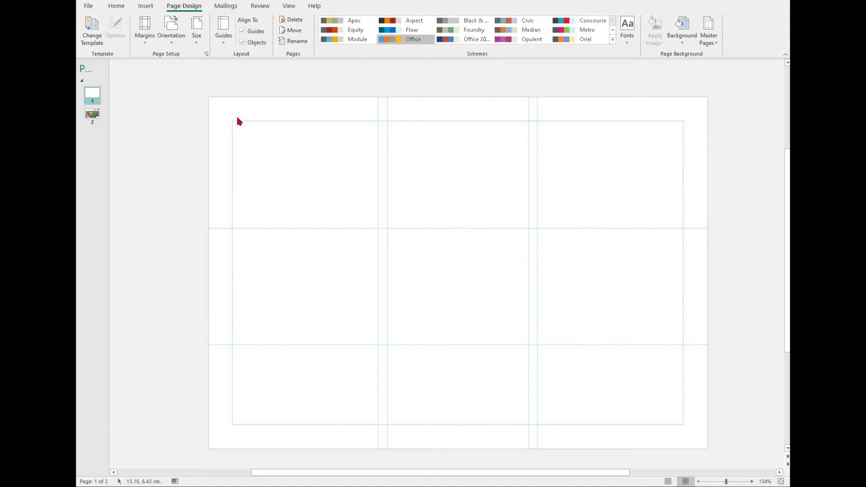
pyautogui.click(221, 43)
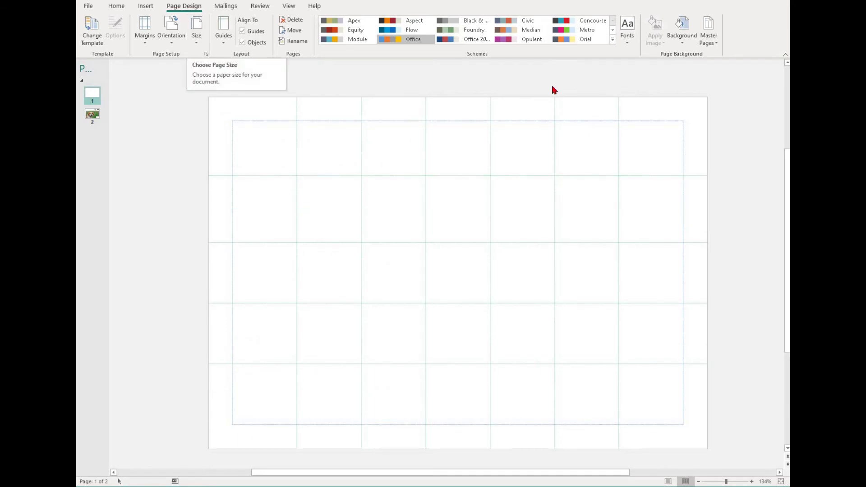
# - Try light blue and grey solid backgrounds, settle on the orange gradient, and open More Backgrounds
pyautogui.click(682, 45)
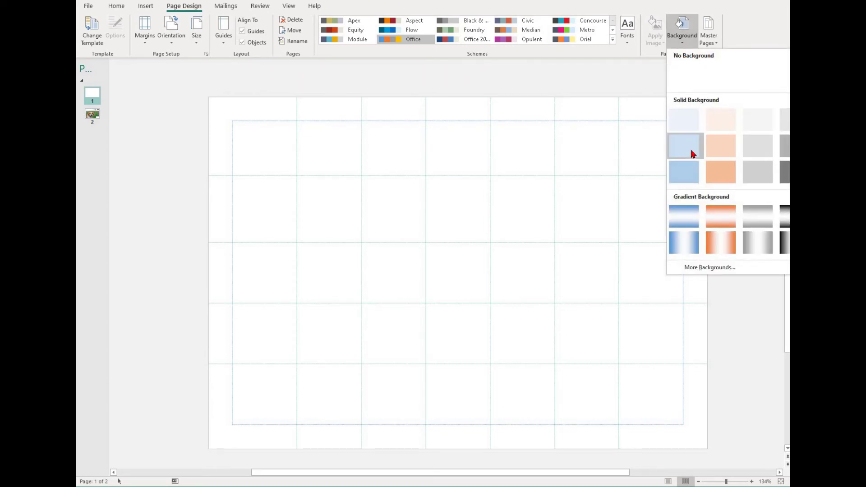
pyautogui.click(691, 151)
pyautogui.click(685, 43)
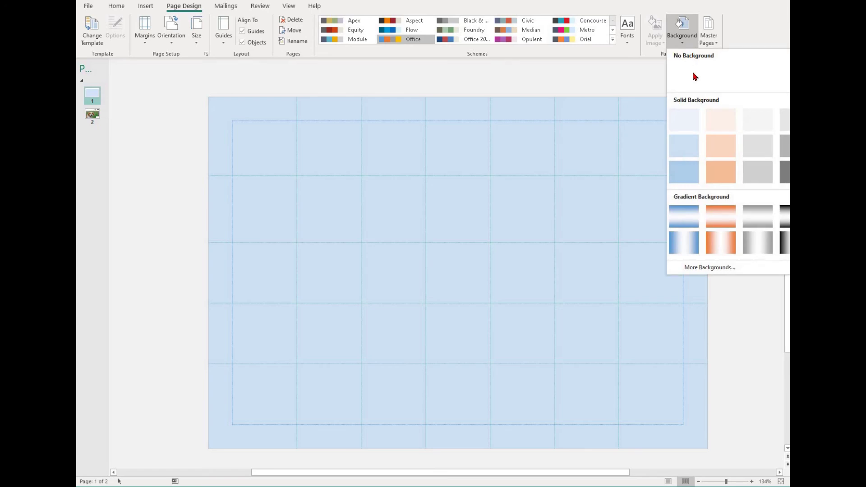
pyautogui.click(754, 172)
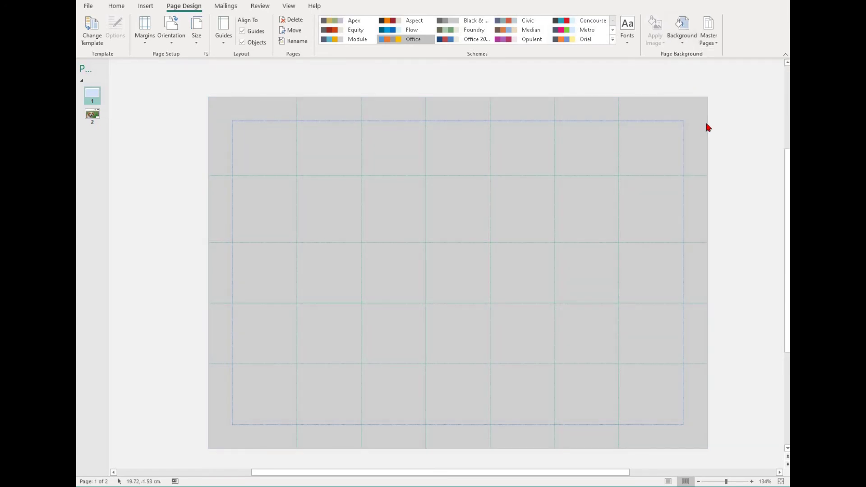
pyautogui.click(717, 240)
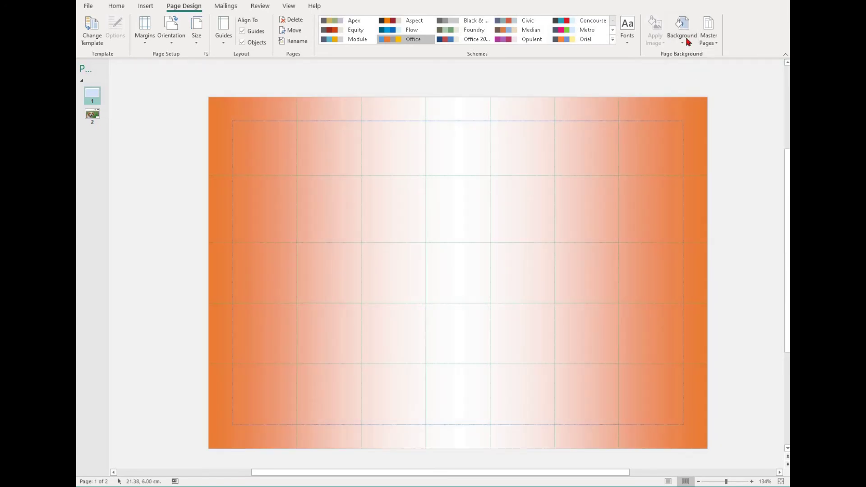
pyautogui.click(685, 44)
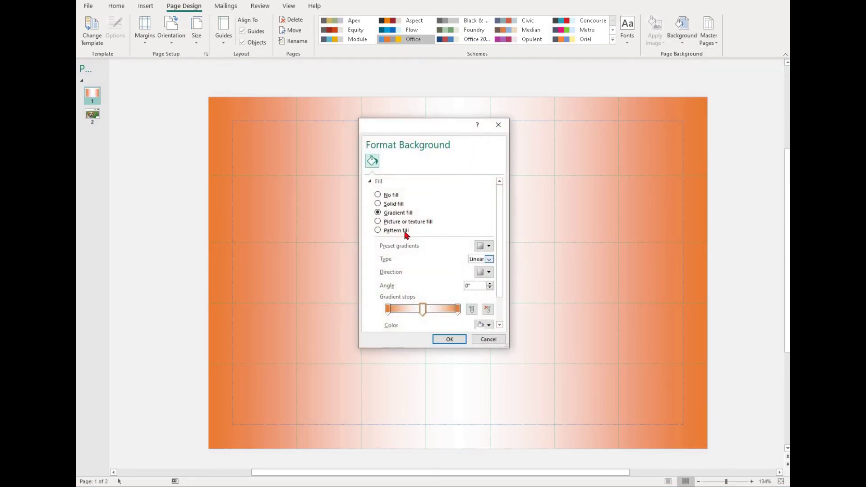
# - In Format Background, switch to Picture or texture fill and pick a pink texture
pyautogui.click(406, 232)
pyautogui.scroll(-1, 464, 300)
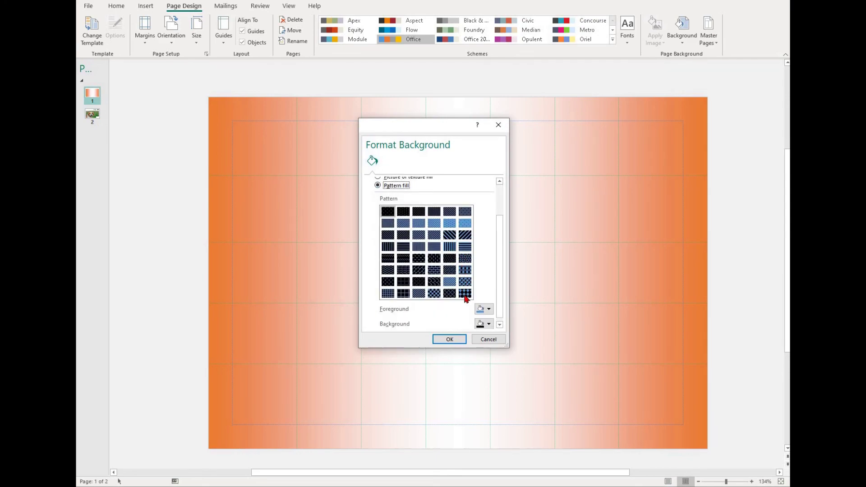
pyautogui.scroll(1, 419, 246)
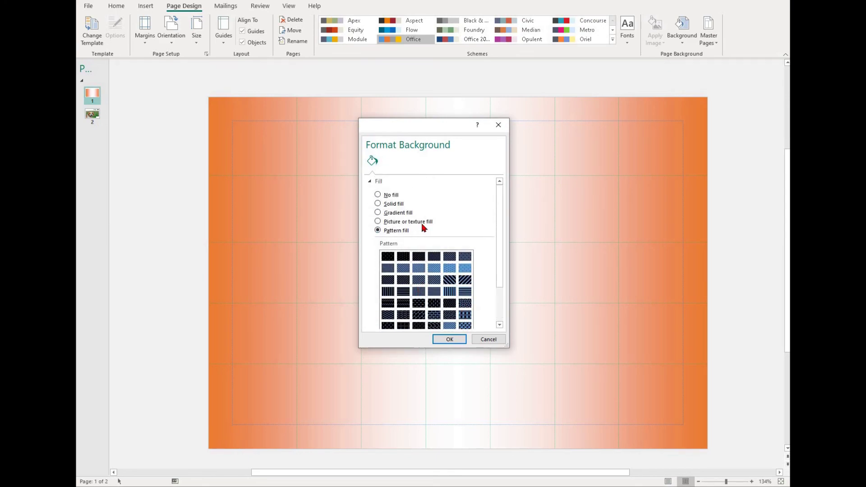
pyautogui.click(423, 223)
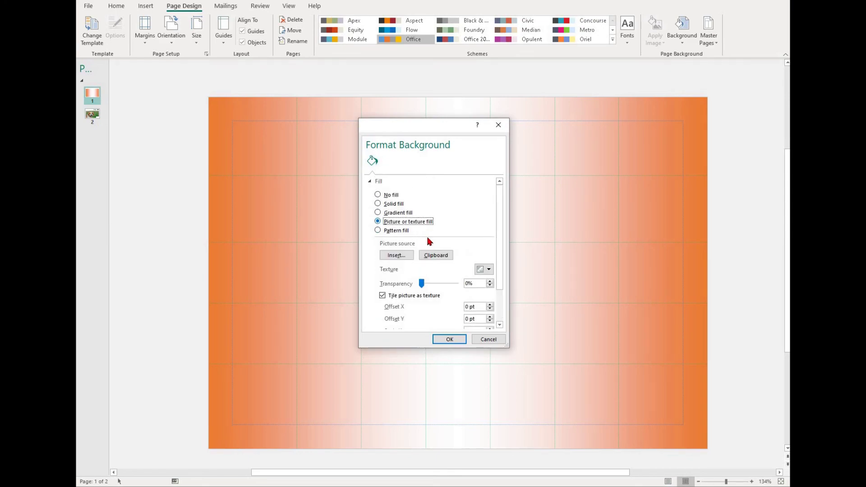
pyautogui.click(489, 270)
pyautogui.click(458, 342)
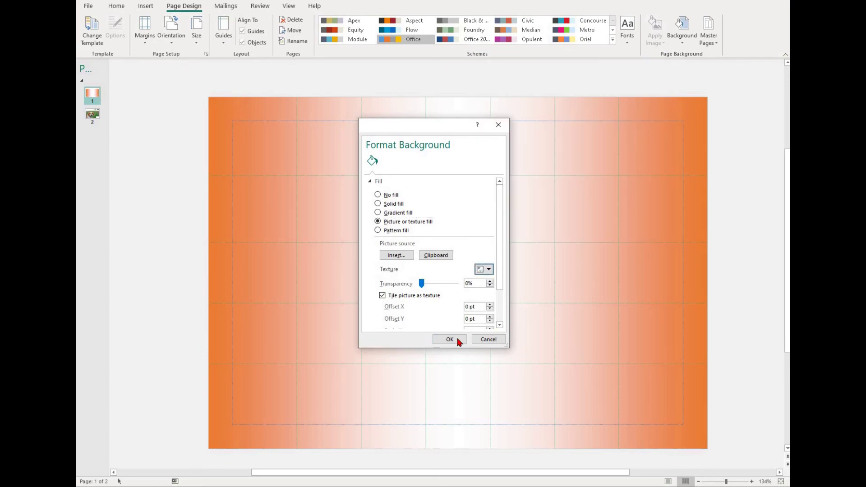